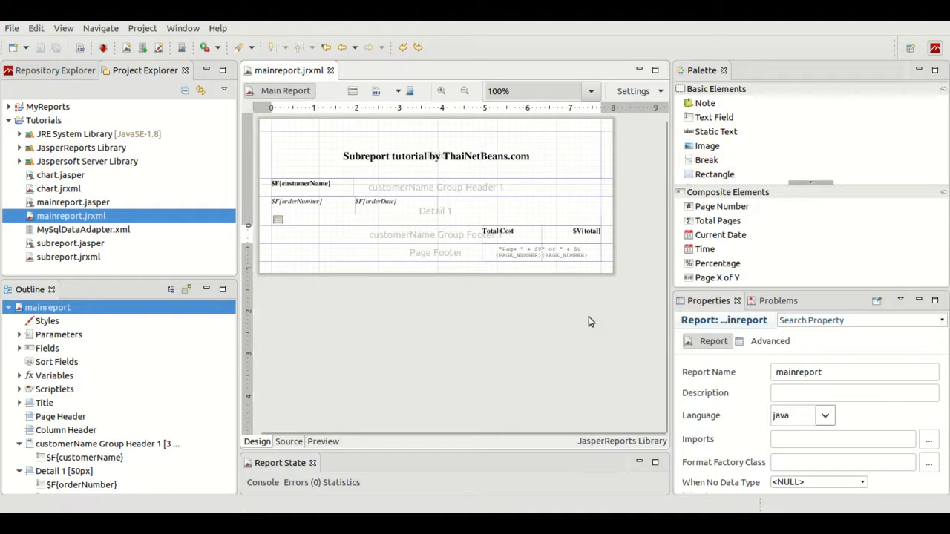
# Check the text field properties of the $F{orderDate} field in the Detail 1 band, including its evaluation time
pyautogui.click(419, 213)
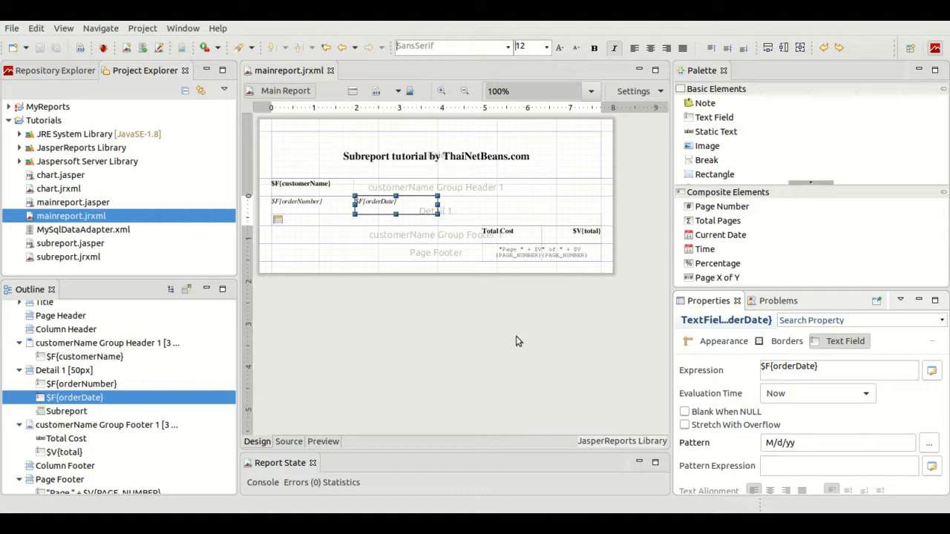
pyautogui.press('Tab')
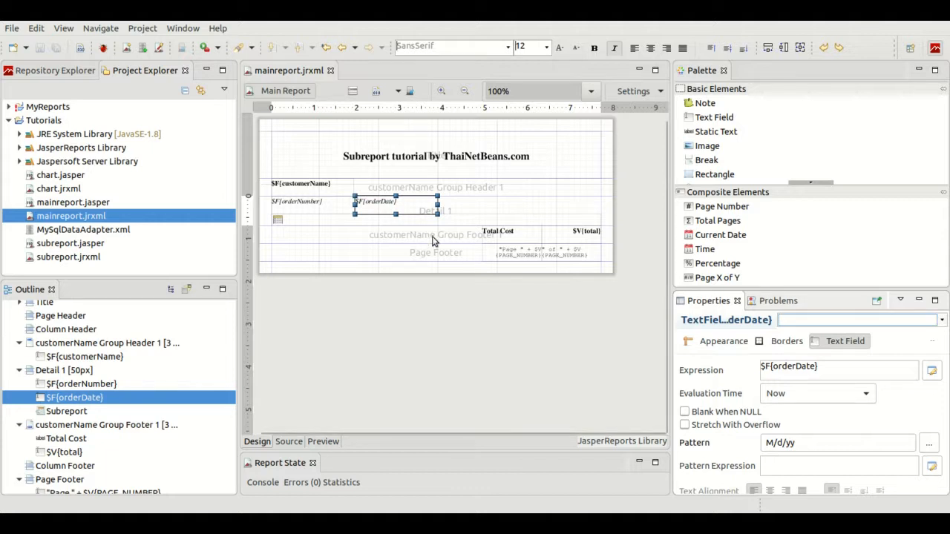
pyautogui.click(585, 245)
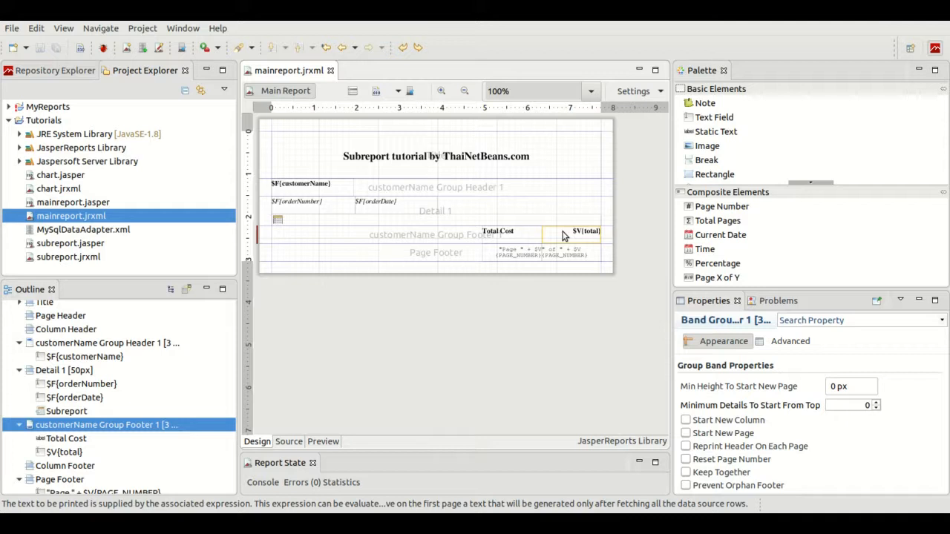
# Try moving the Total Cost label and $V{total} field from the customerName group footer to the group header, and preview the report
pyautogui.click(524, 240)
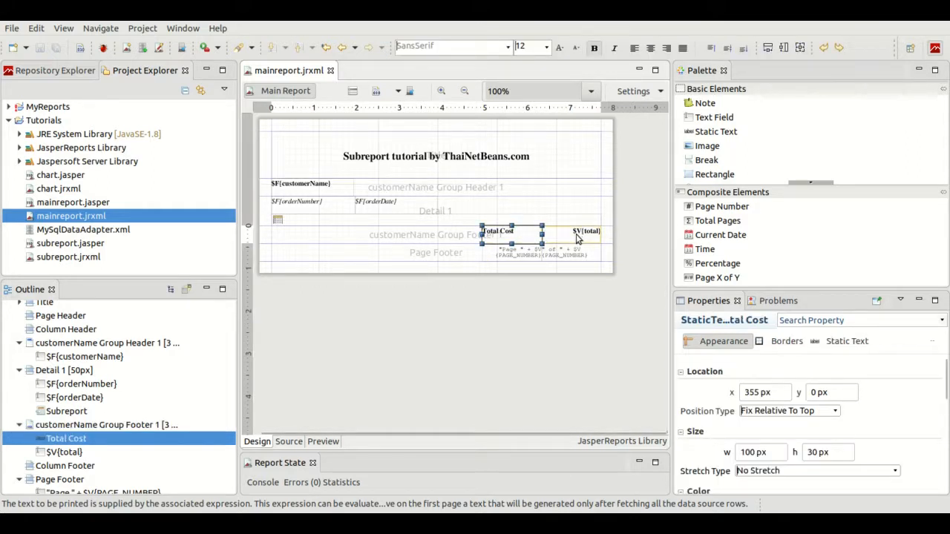
pyautogui.keyDown('shift'); pyautogui.click(578, 234); pyautogui.keyUp('shift')
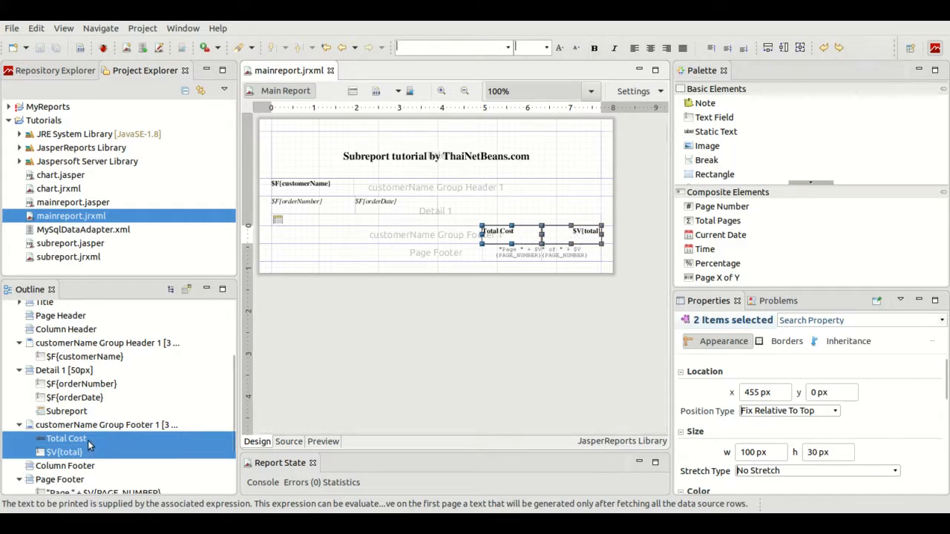
pyautogui.moveTo(88, 440); pyautogui.dragTo(96, 349)
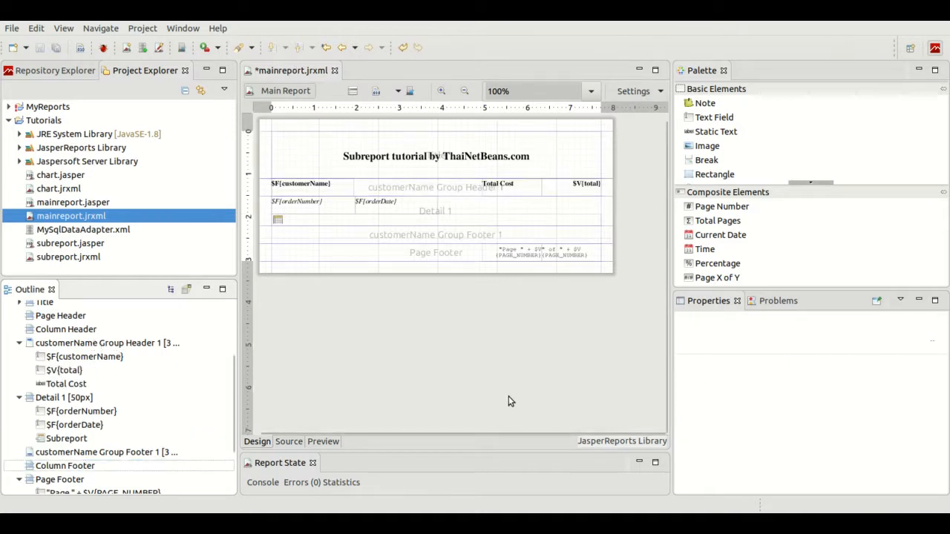
pyautogui.click(320, 441)
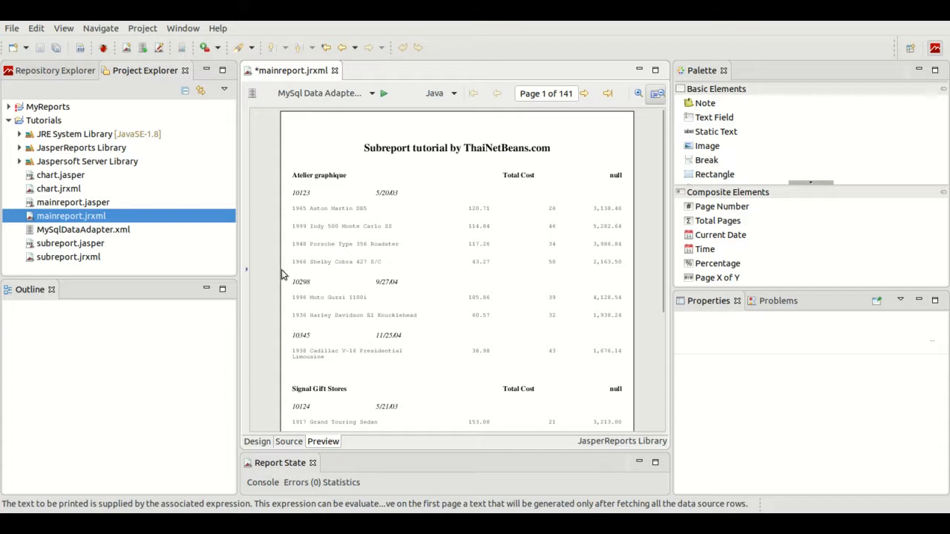
# Undo the move of the Total Cost label and $V{total} field, and preview the report again
pyautogui.click(257, 441)
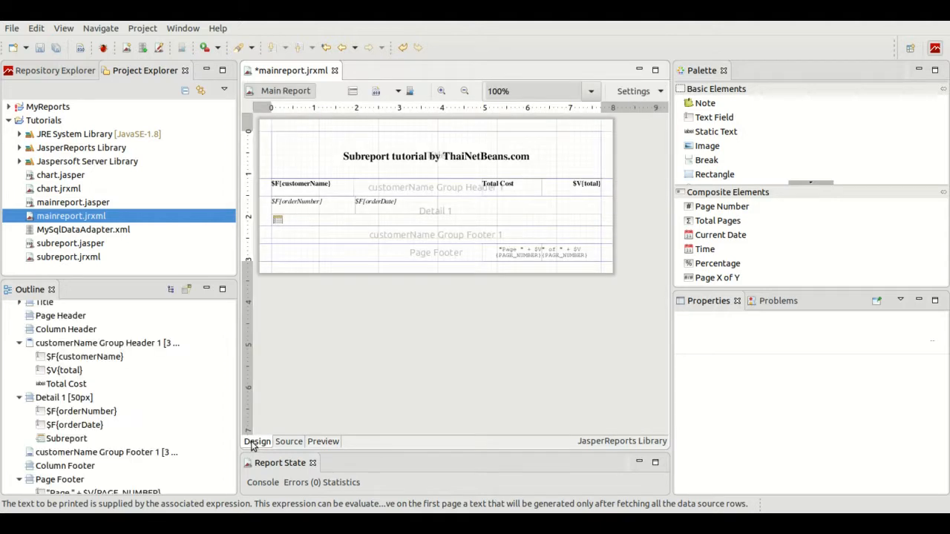
pyautogui.hotkey('ctrl', 'z')
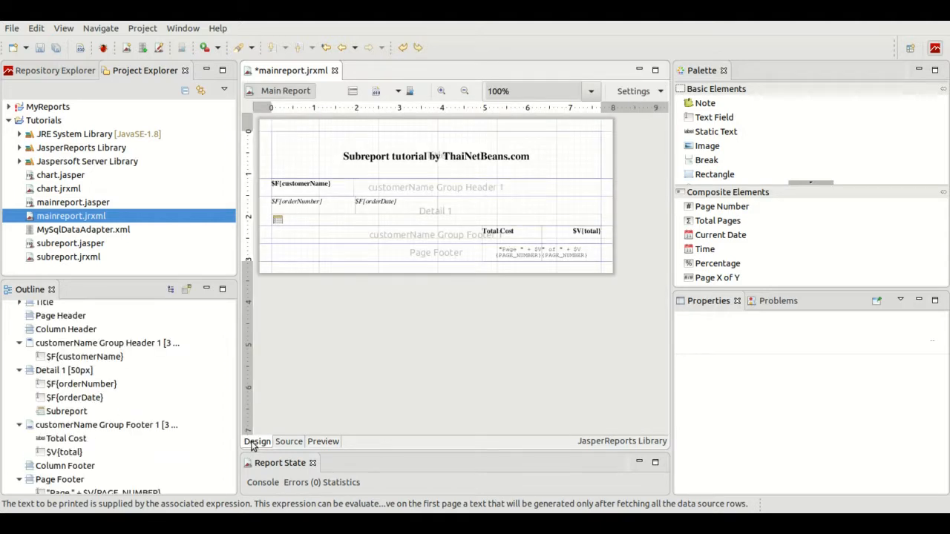
pyautogui.click(312, 444)
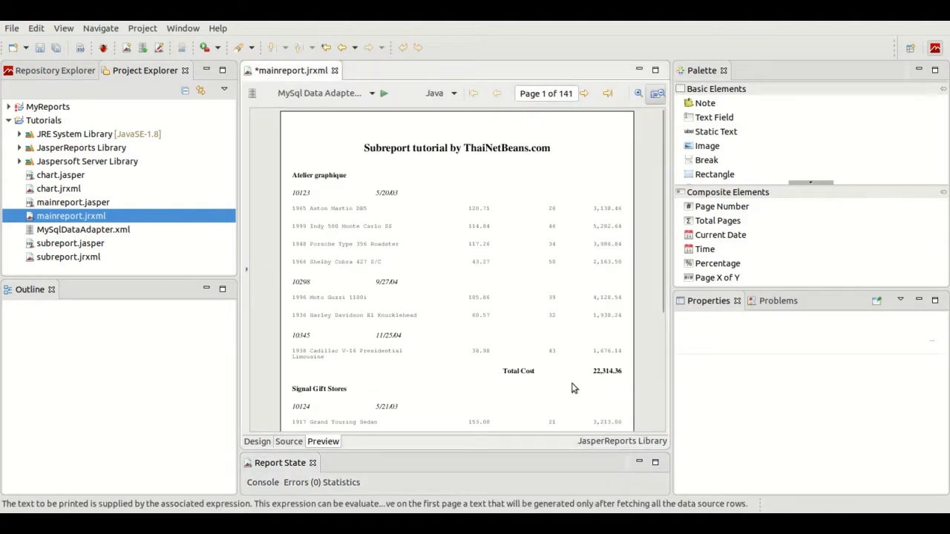
# Move the Total Cost label and $V{total} field together into the customerName Group Header 1 band and preview the report
pyautogui.click(257, 442)
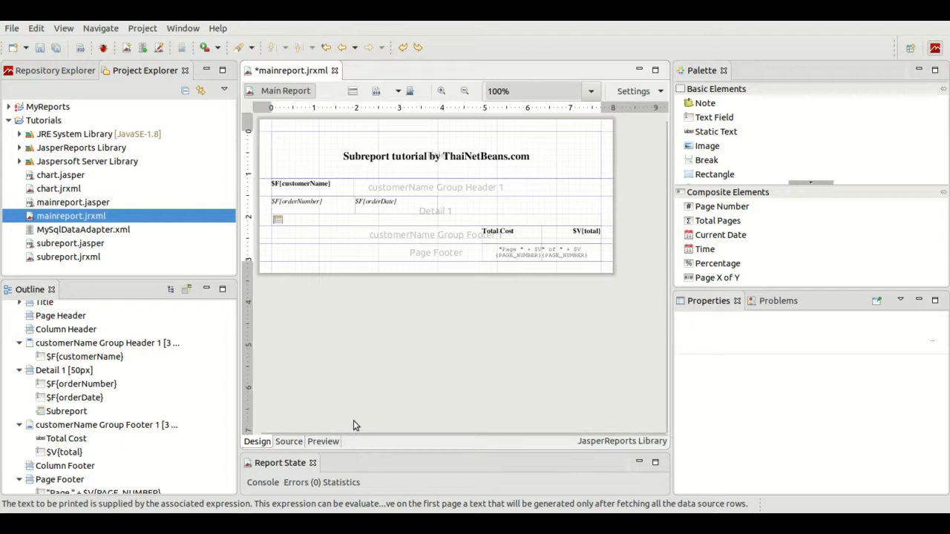
pyautogui.click(496, 235)
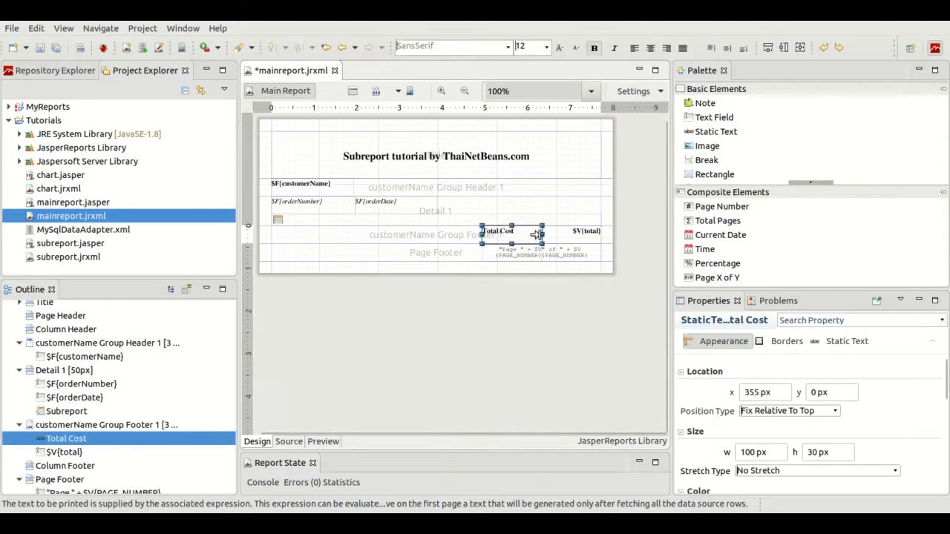
pyautogui.keyDown('shift'); pyautogui.click(563, 235); pyautogui.keyUp('shift')
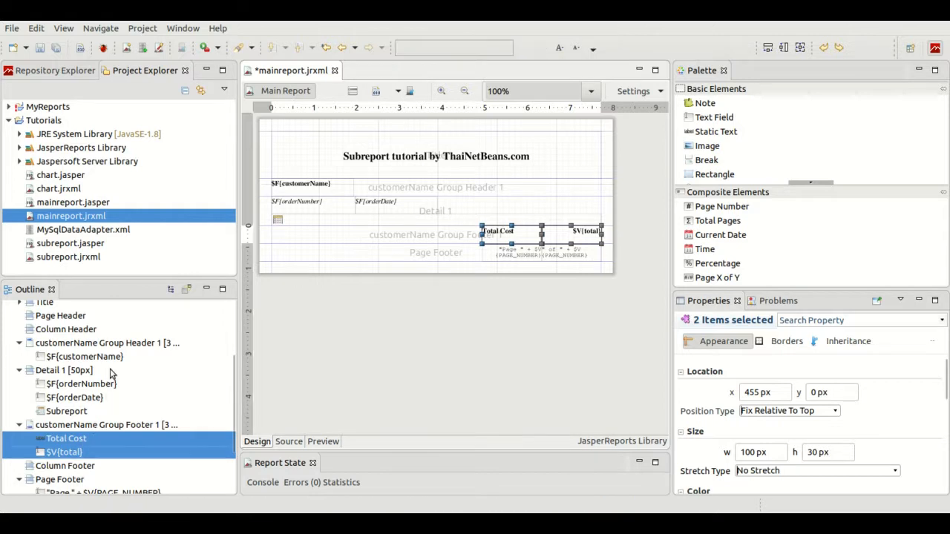
pyautogui.moveTo(113, 349); pyautogui.dragTo(113, 349)
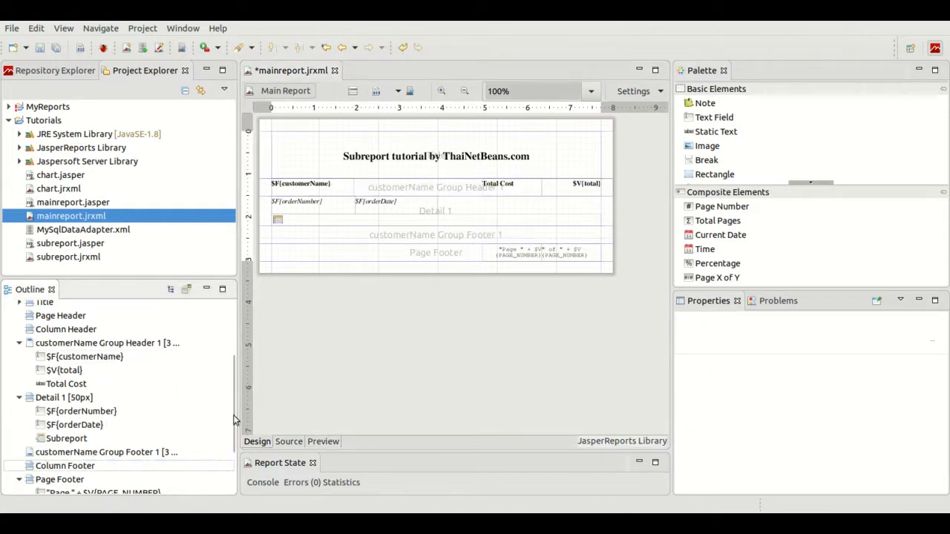
pyautogui.click(319, 443)
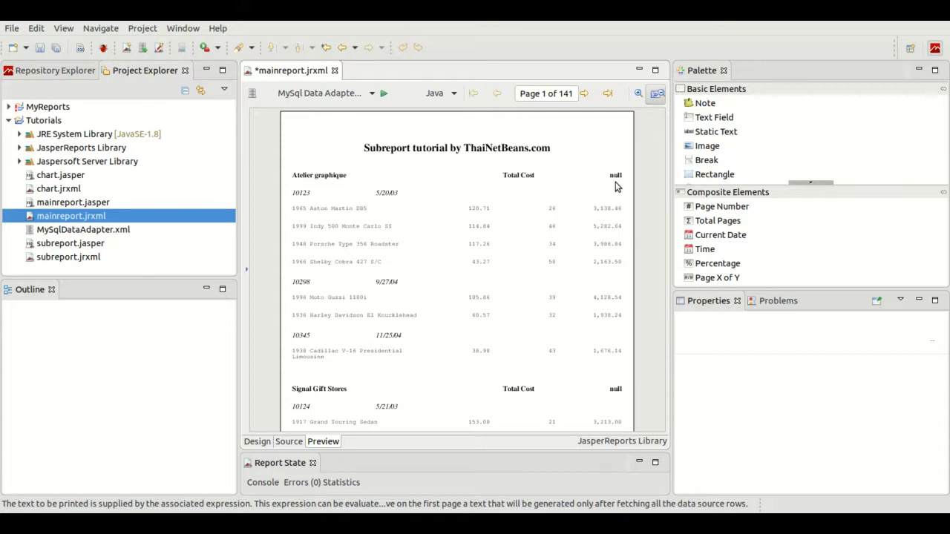
# Set the evaluation time of the $V{total} field in the group header to [Group] customerName and preview the report
pyautogui.click(257, 443)
pyautogui.click(576, 187)
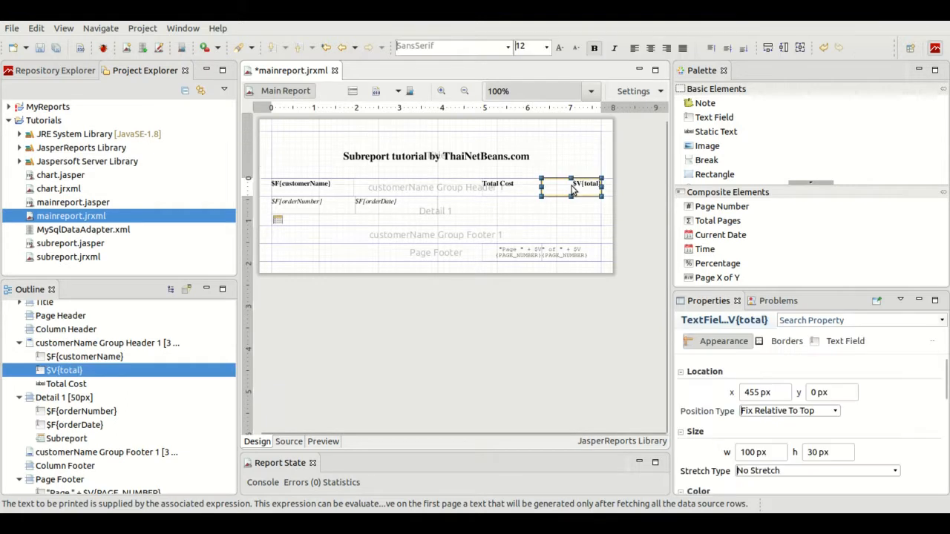
pyautogui.click(831, 342)
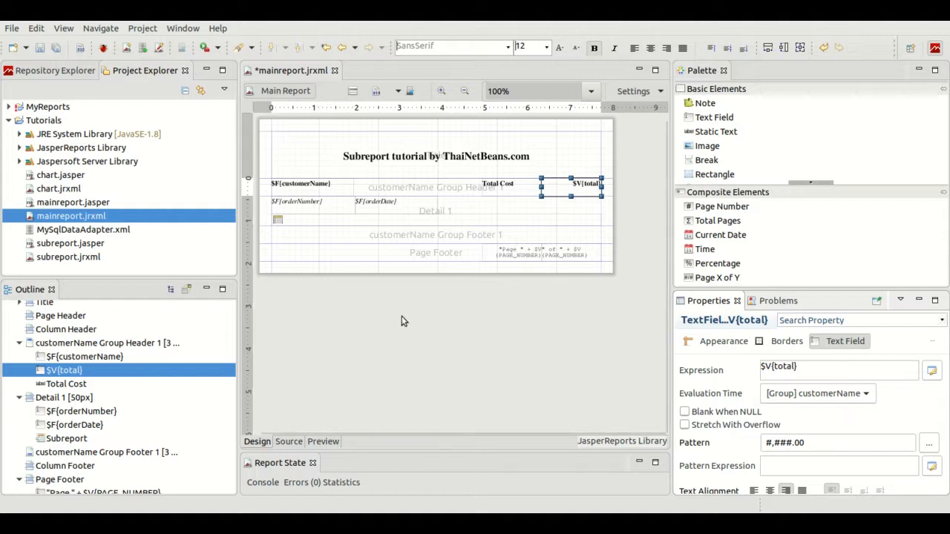
pyautogui.click(322, 445)
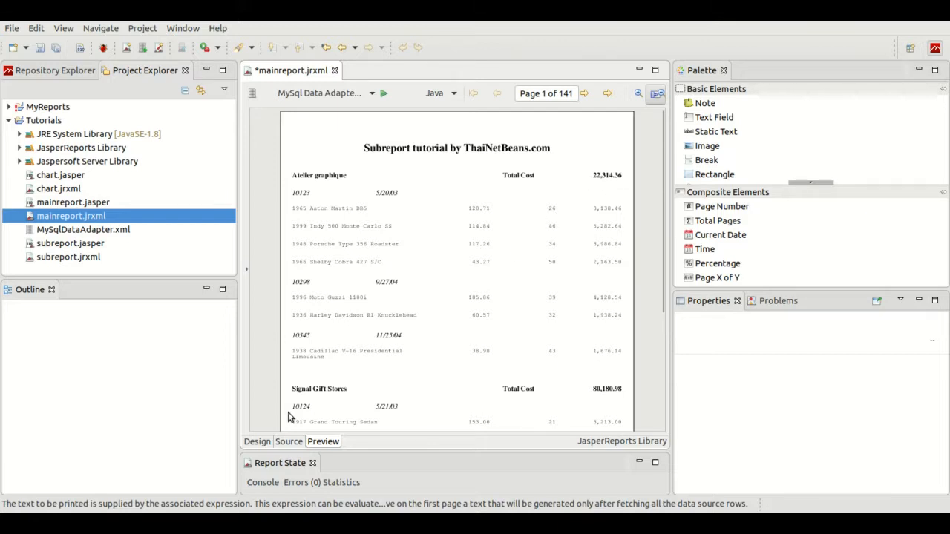
# Return to the report design and inspect the two Page X of Y text fields in the Page Footer band
pyautogui.click(263, 444)
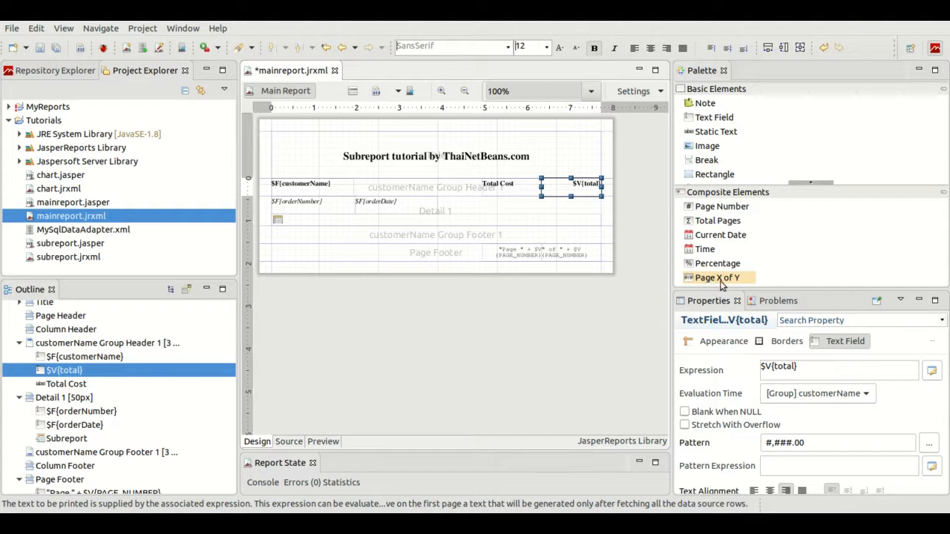
pyautogui.moveTo(720, 285); pyautogui.dragTo(522, 259)
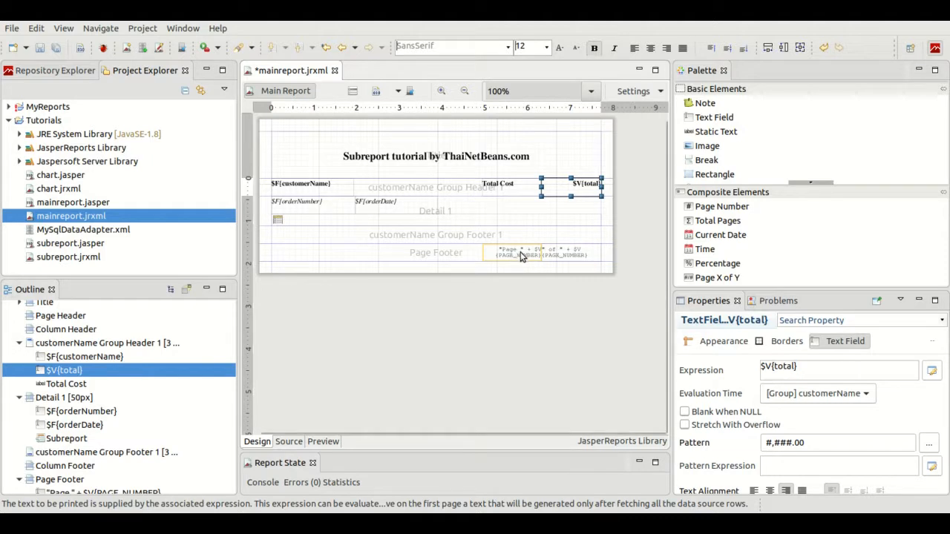
pyautogui.click(519, 250)
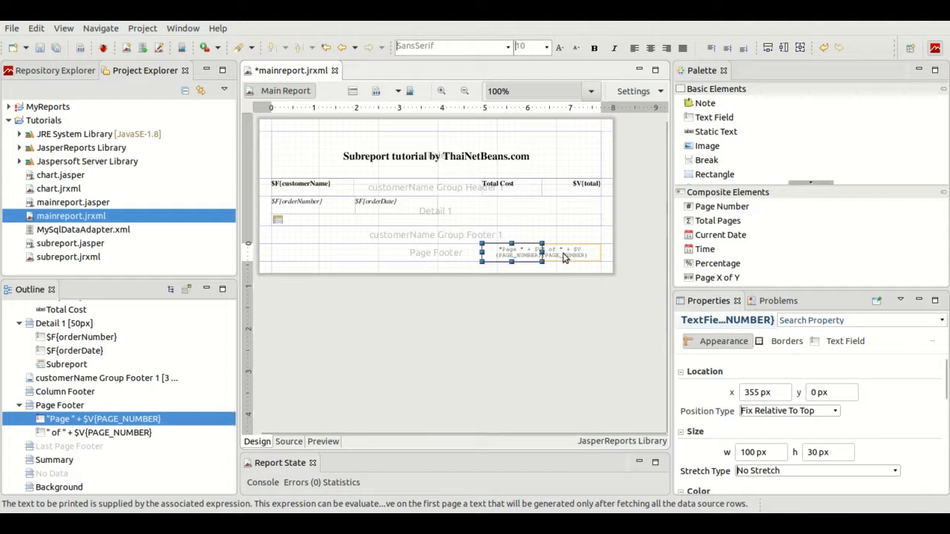
pyautogui.click(564, 257)
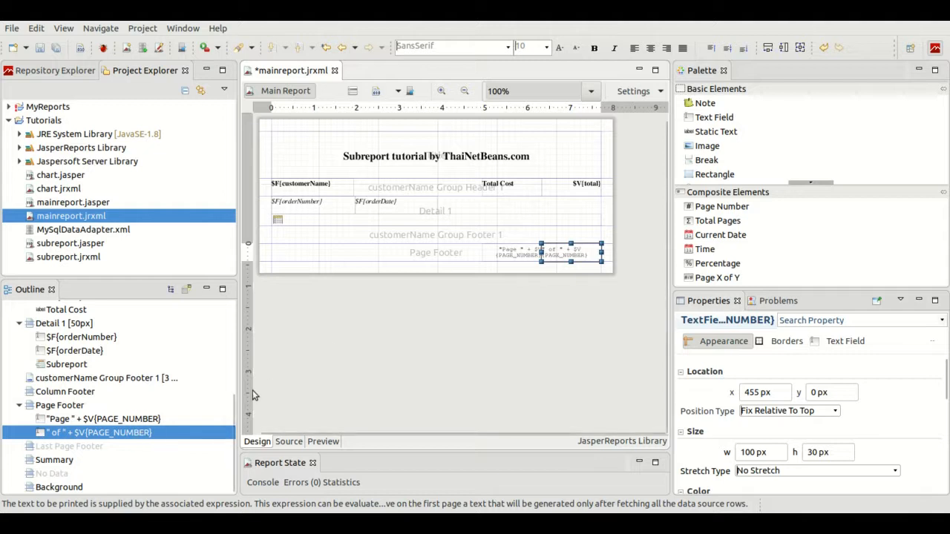
# Preview the report and check the page numbering in the footer of the first, second and last pages
pyautogui.click(322, 443)
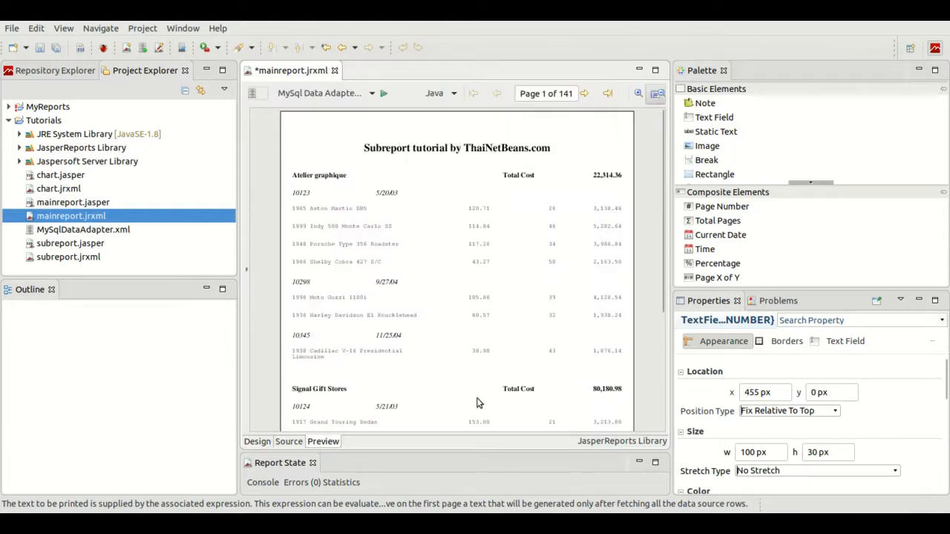
pyautogui.scroll(-5, 477, 403)
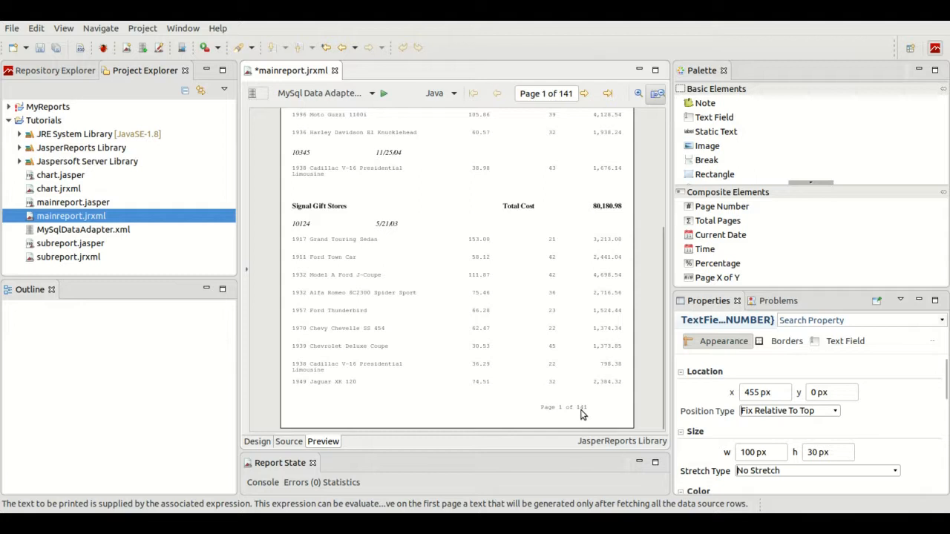
pyautogui.click(586, 95)
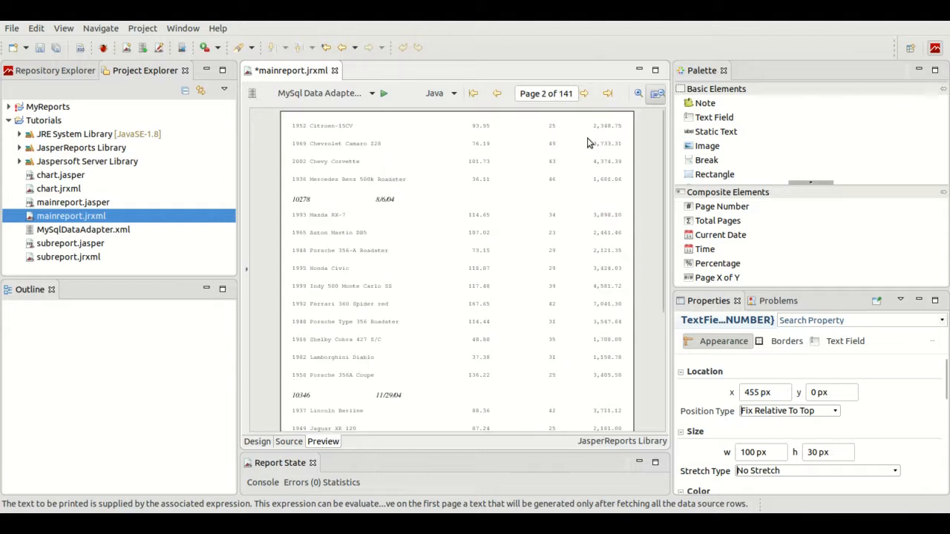
pyautogui.scroll(-3, 587, 248)
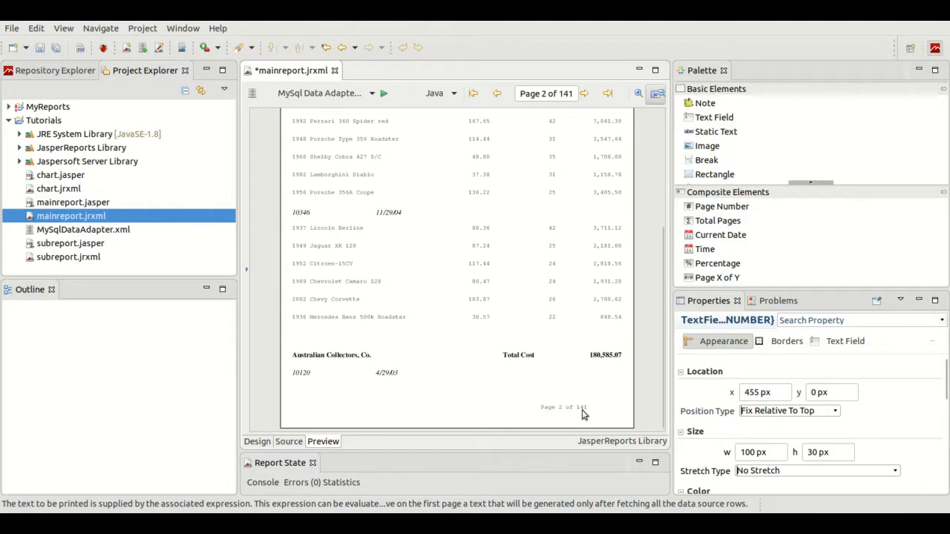
pyautogui.click(608, 99)
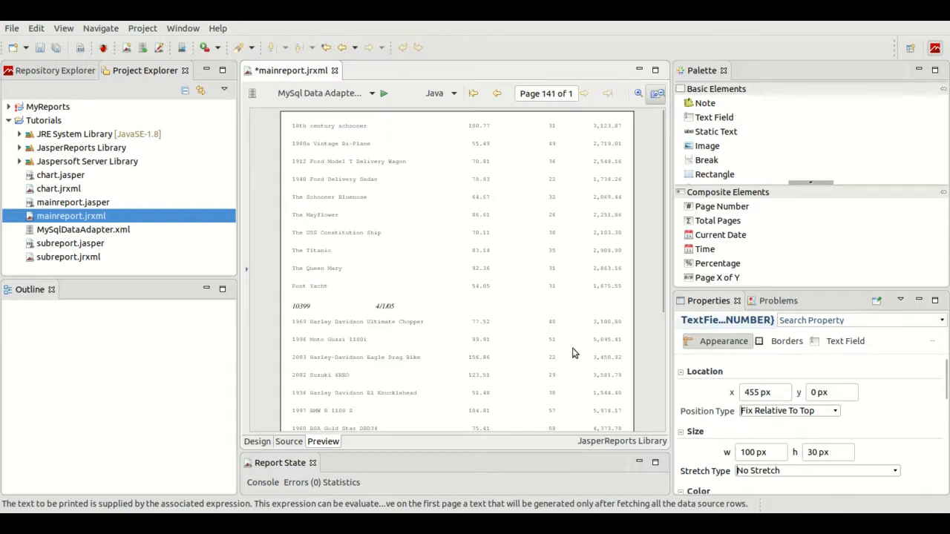
pyautogui.scroll(-3, 575, 353)
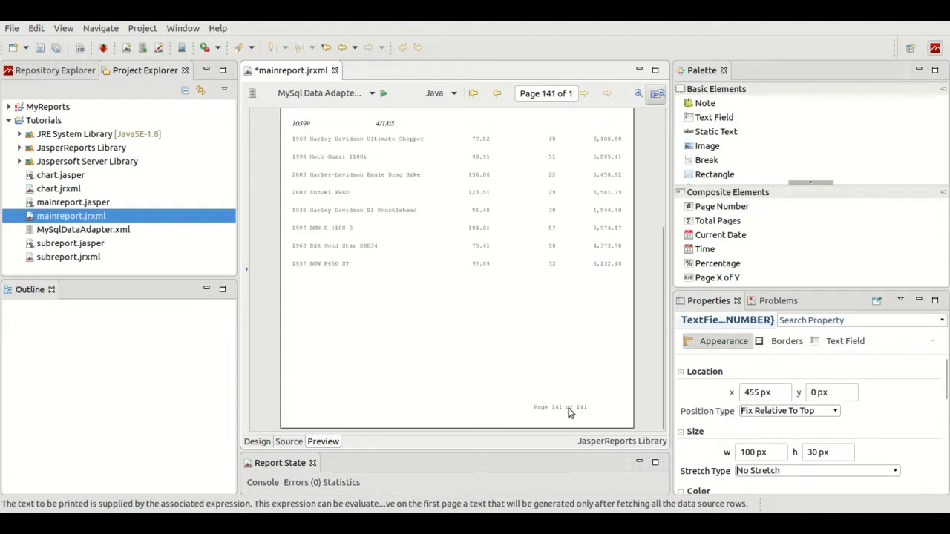
# Compare the expressions and evaluation times of the "Page " and " of " page-number fields in the Page Footer band
pyautogui.click(260, 443)
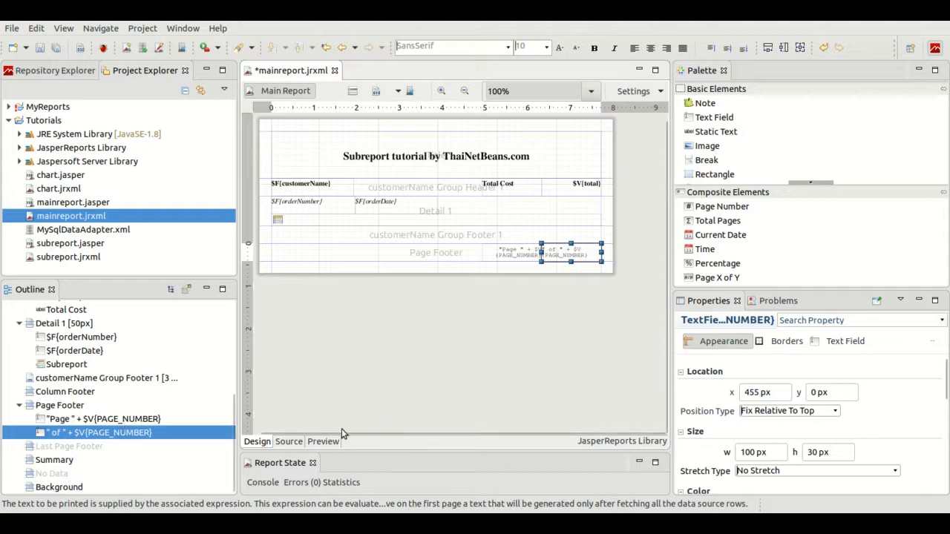
pyautogui.click(511, 252)
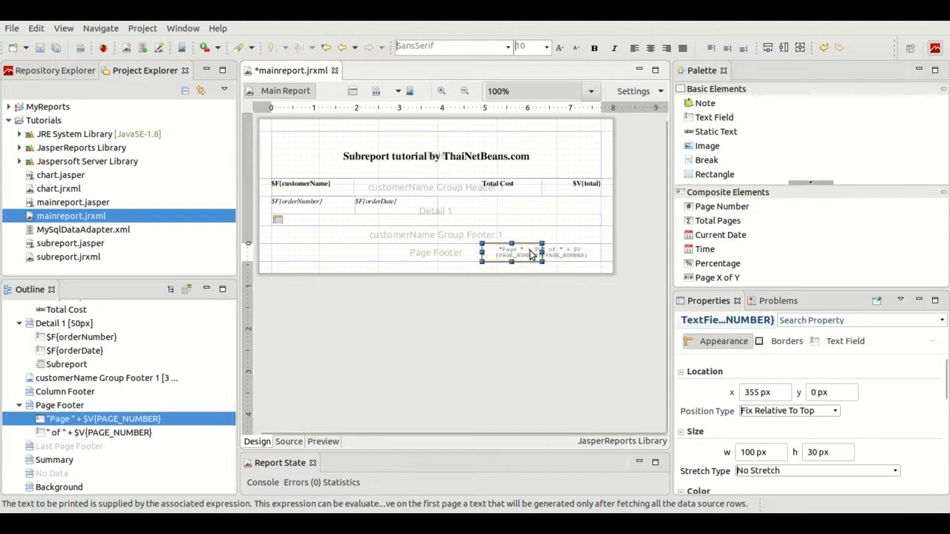
pyautogui.click(850, 341)
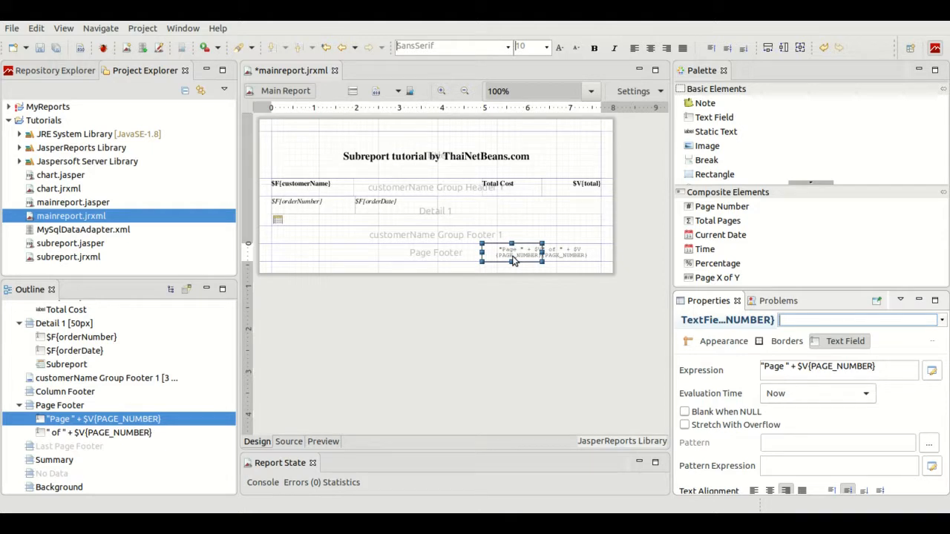
pyautogui.click(564, 259)
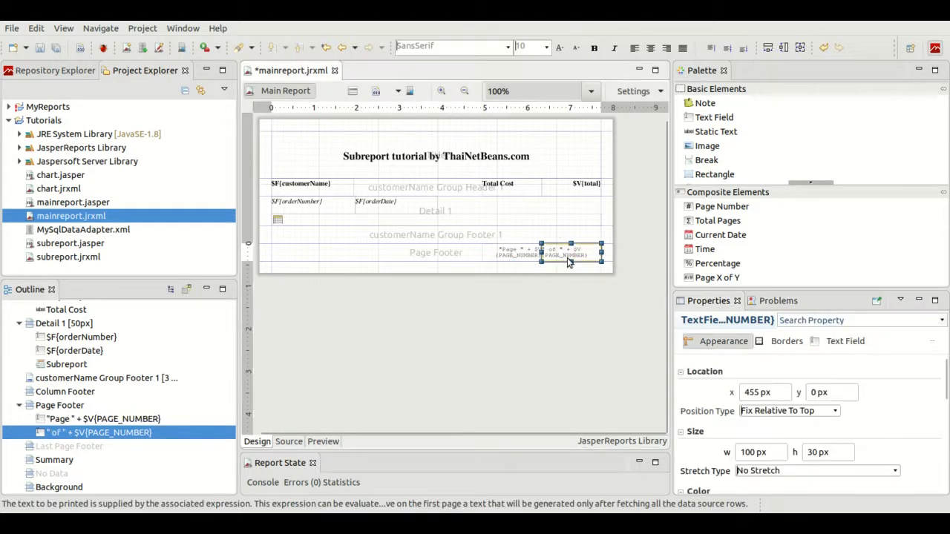
pyautogui.click(847, 343)
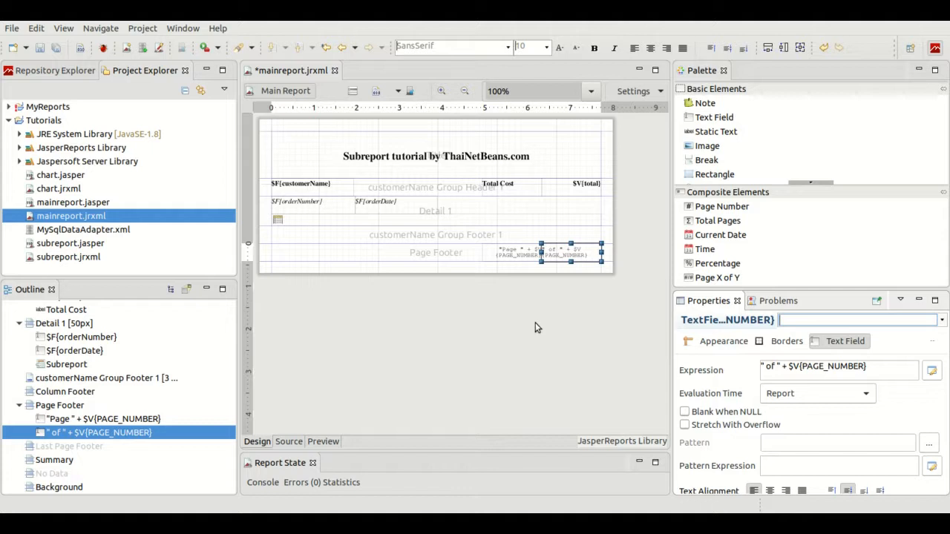
pyautogui.click(510, 255)
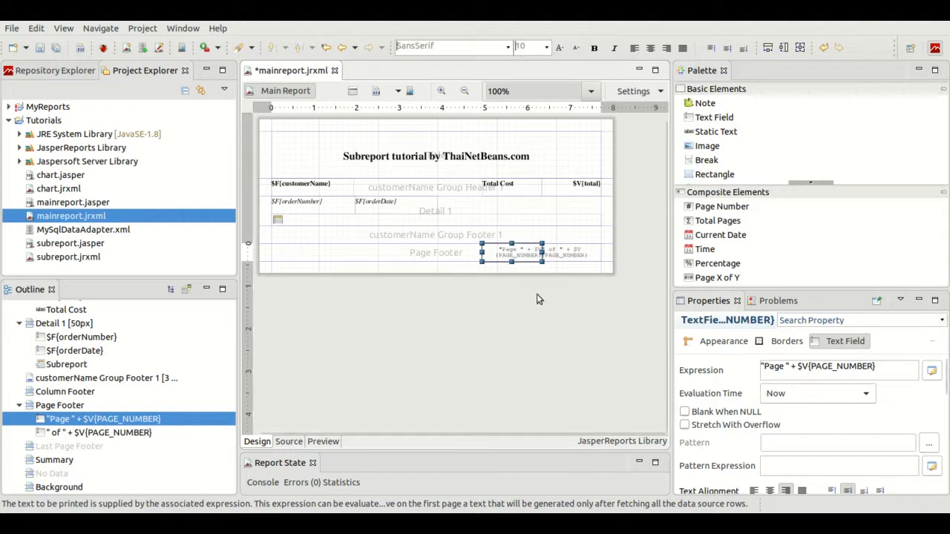
pyautogui.click(579, 253)
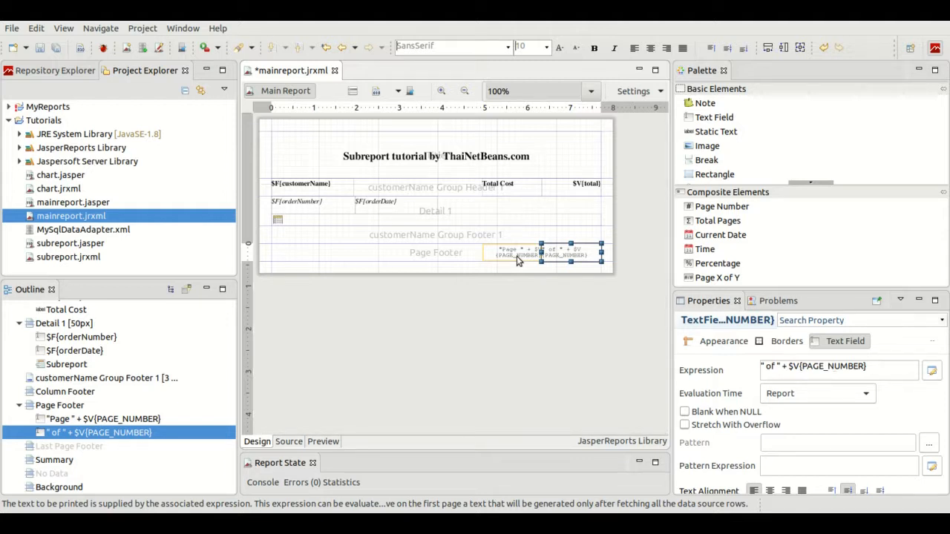
pyautogui.click(413, 254)
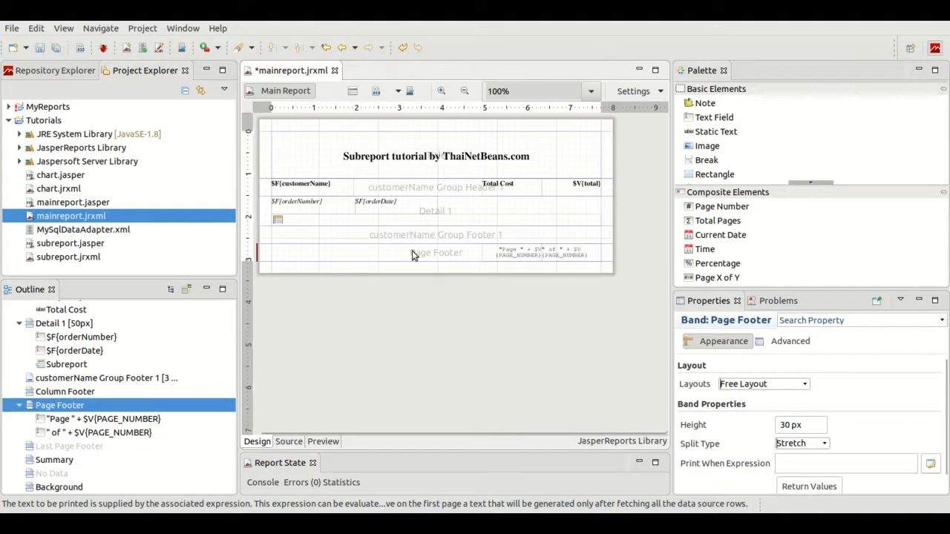